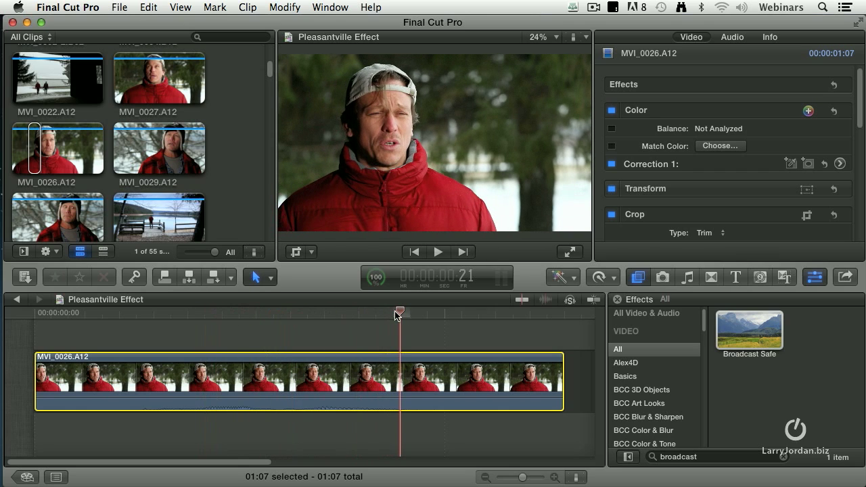
- Key Correction 1's colour mask to the red of the man's jacket and bring up its Color Board
{"action": "left_click", "coordinate": [358, 379]}
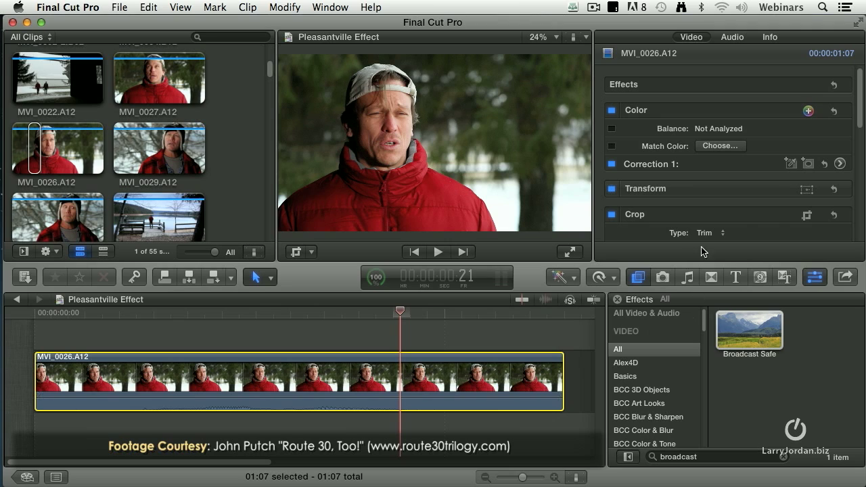
{"action": "left_click", "coordinate": [791, 165]}
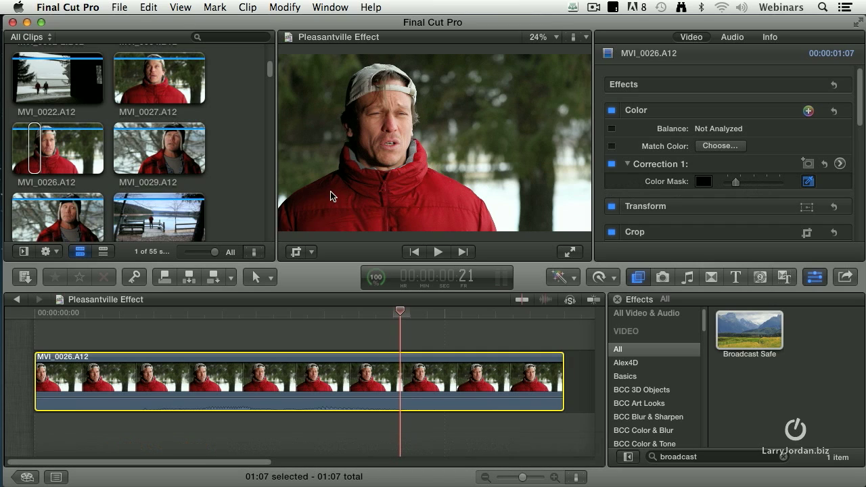
{"action": "left_click_drag", "start_coordinate": [339, 201], "coordinate": [351, 224]}
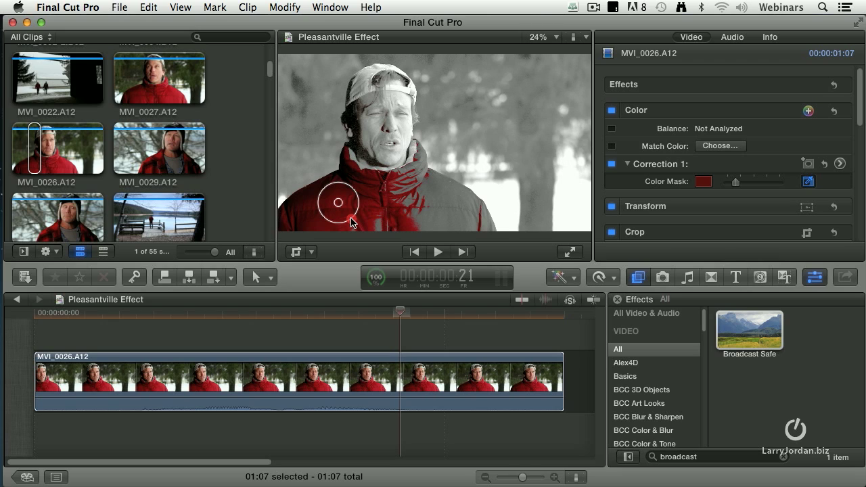
{"action": "left_click_drag", "start_coordinate": [351, 224], "coordinate": [352, 222]}
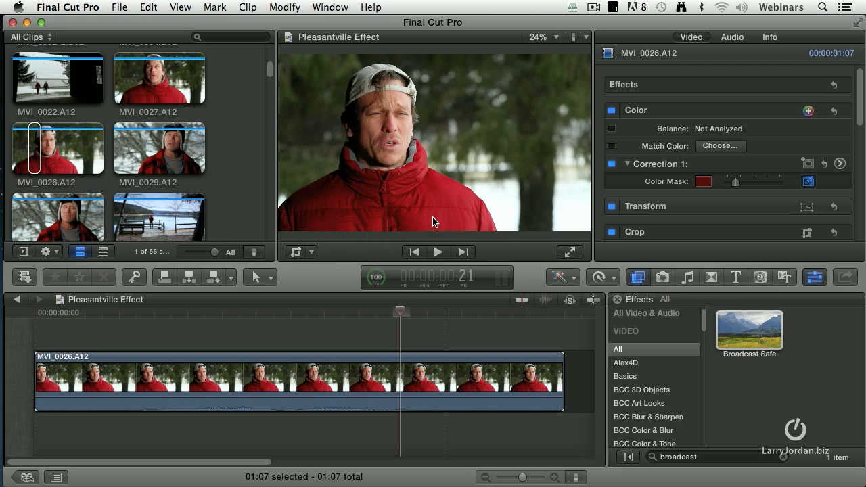
{"action": "left_click_drag", "start_coordinate": [416, 215], "coordinate": [420, 207]}
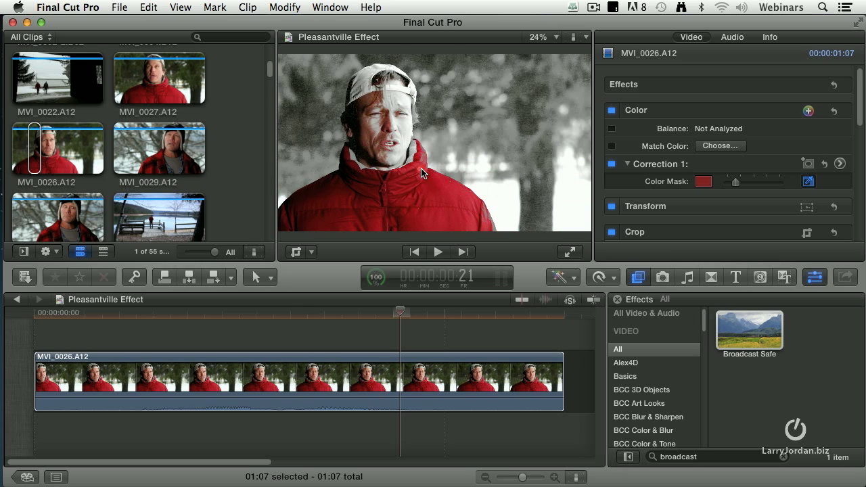
{"action": "left_click_drag", "start_coordinate": [422, 167], "coordinate": [422, 163]}
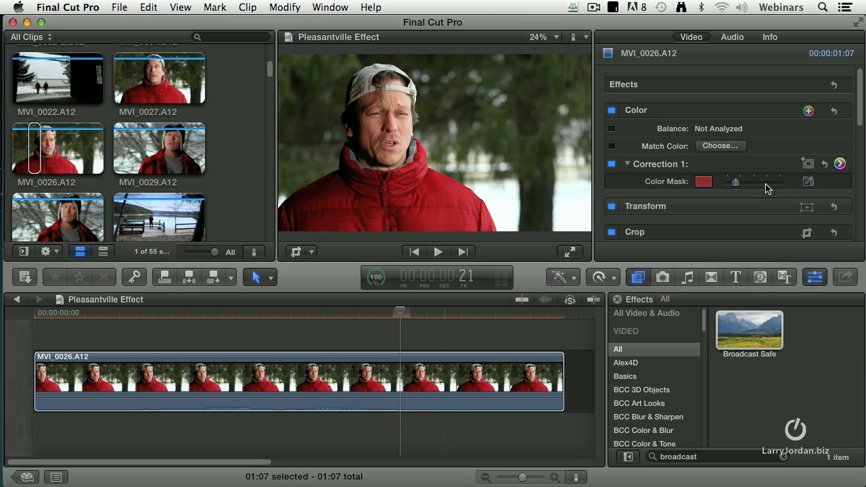
{"action": "left_click", "coordinate": [839, 165]}
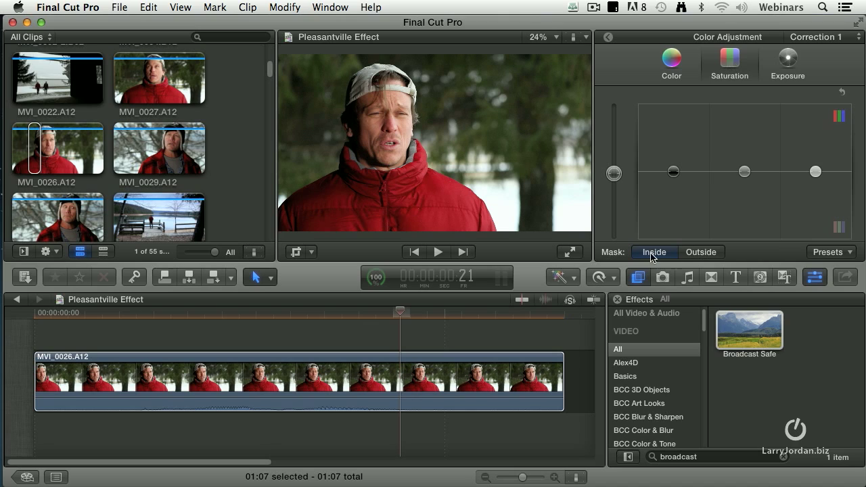
- Set the mask to Outside and drag master Saturation to zero, leaving only the jacket red
{"action": "left_click", "coordinate": [697, 252]}
{"action": "left_click_drag", "start_coordinate": [615, 171], "coordinate": [606, 245]}
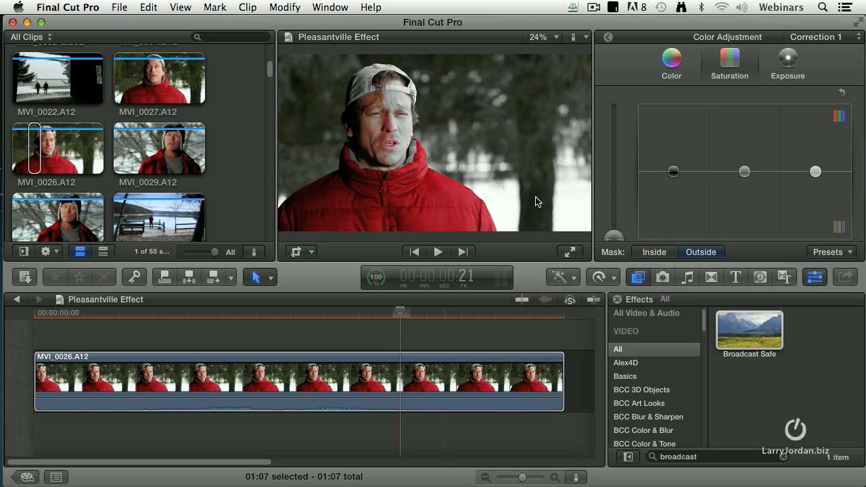
- Add Correction 2 with an oval shape mask fitted over the man's face and head
{"action": "left_click", "coordinate": [607, 36]}
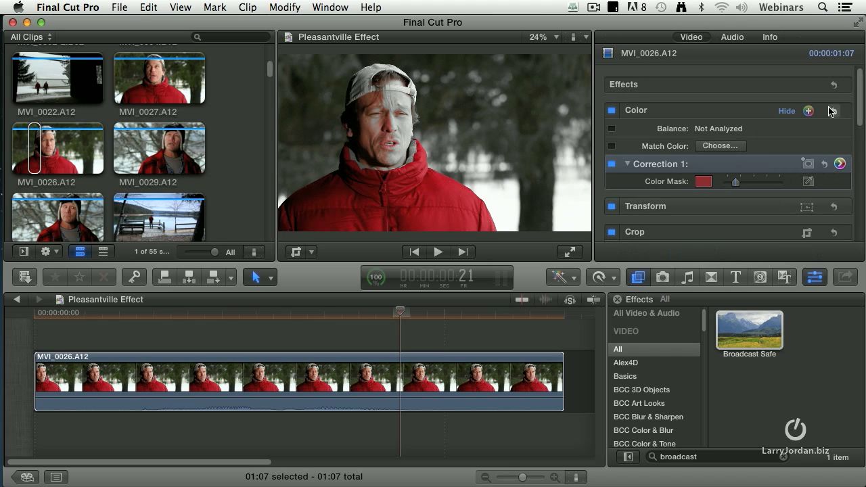
{"action": "left_click", "coordinate": [809, 111]}
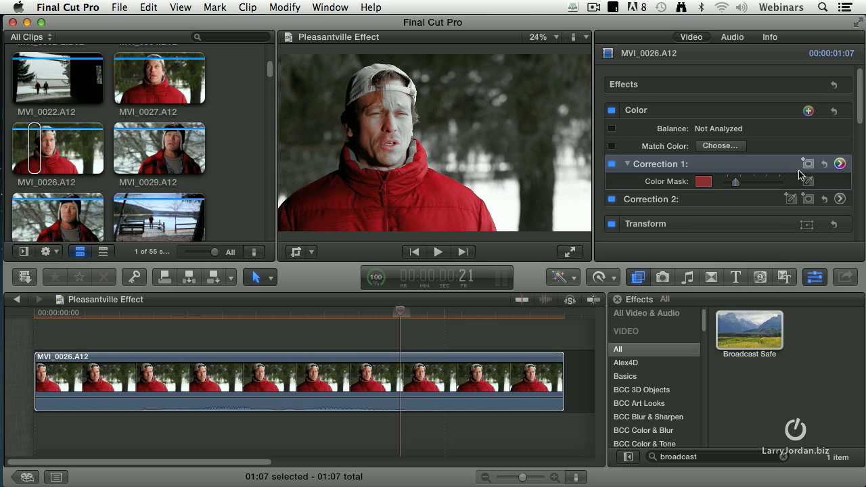
{"action": "left_click", "coordinate": [807, 200]}
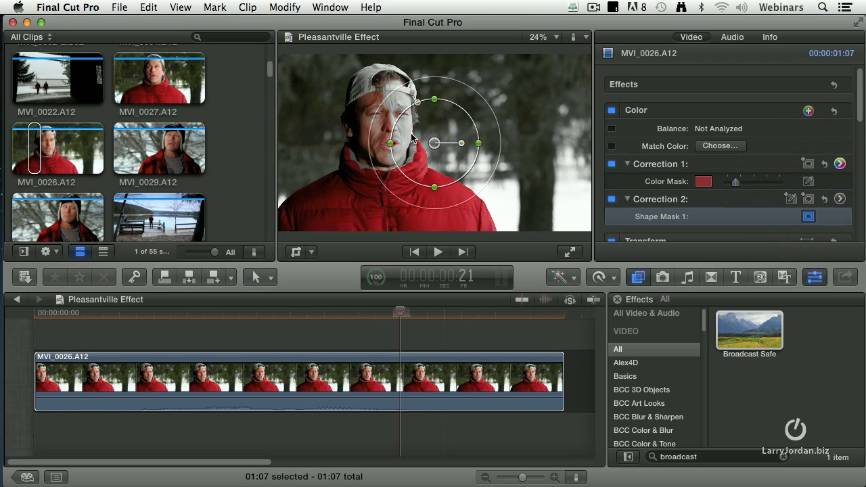
{"action": "left_click_drag", "start_coordinate": [398, 130], "coordinate": [338, 121]}
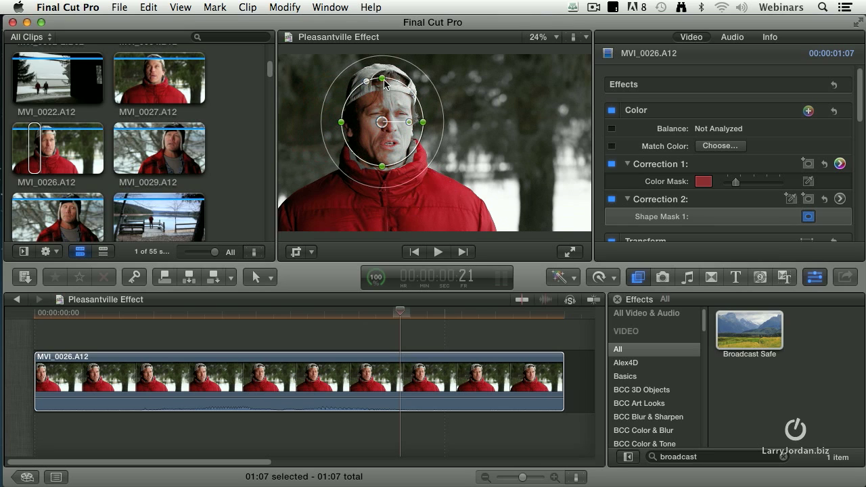
{"action": "left_click_drag", "start_coordinate": [382, 77], "coordinate": [383, 70]}
{"action": "left_click", "coordinate": [383, 121]}
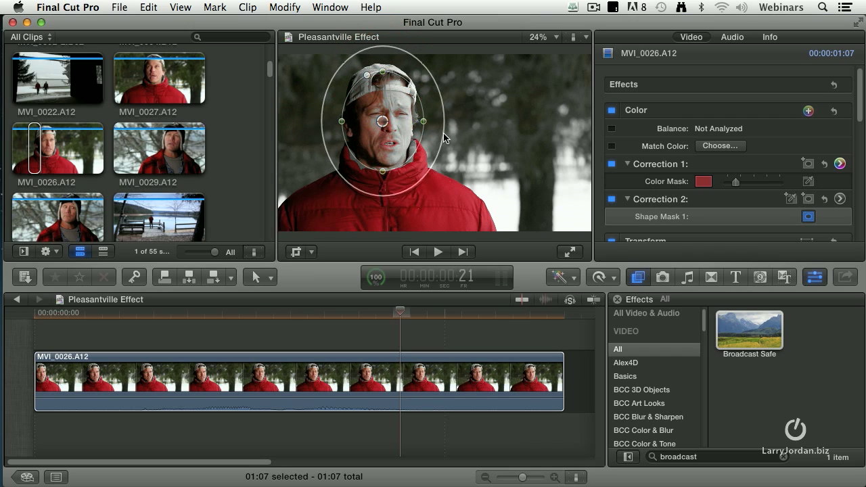
{"action": "left_click_drag", "start_coordinate": [444, 134], "coordinate": [424, 120]}
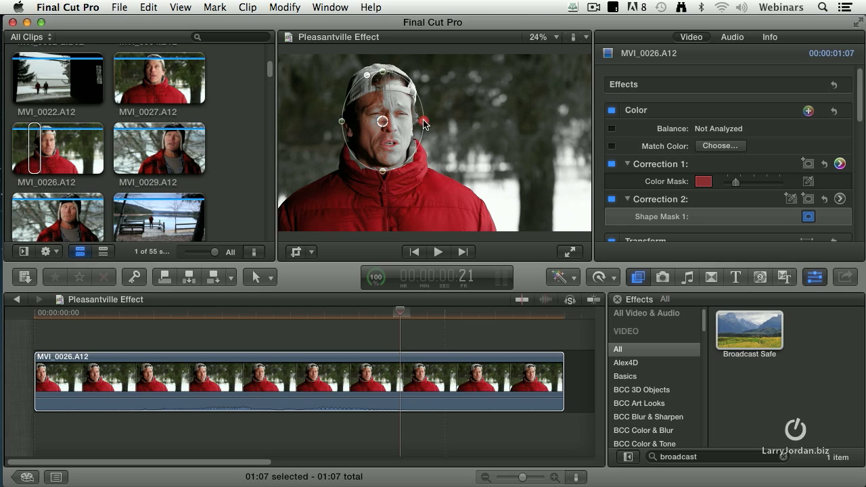
{"action": "left_click", "coordinate": [383, 122]}
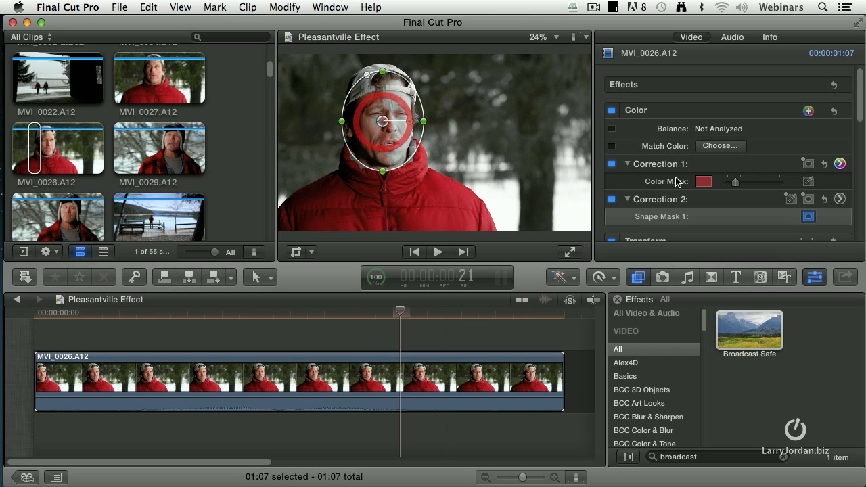
- Drag Correction 2's master Saturation to the bottom to desaturate the face
{"action": "left_click", "coordinate": [840, 199]}
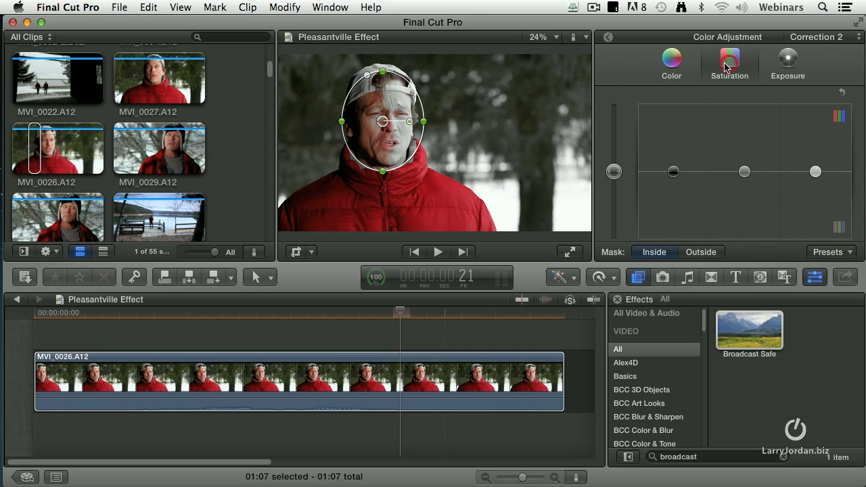
{"action": "left_click_drag", "start_coordinate": [614, 172], "coordinate": [605, 251]}
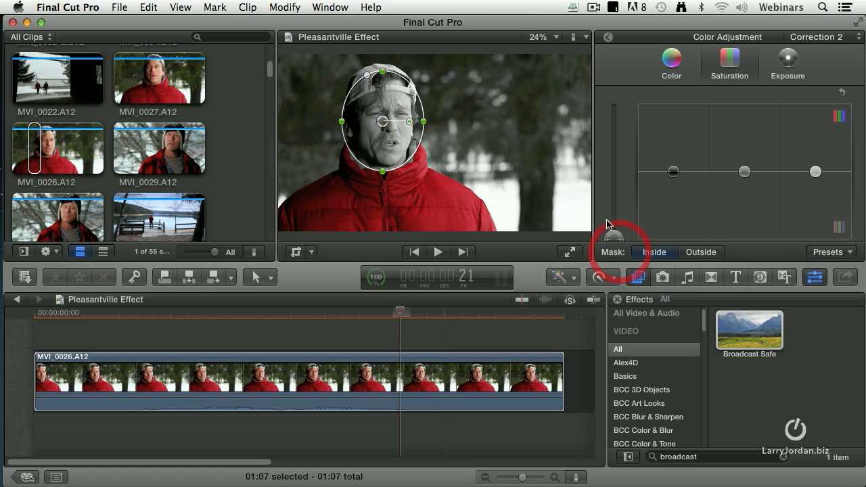
{"action": "left_click_drag", "start_coordinate": [372, 312], "coordinate": [378, 313]}
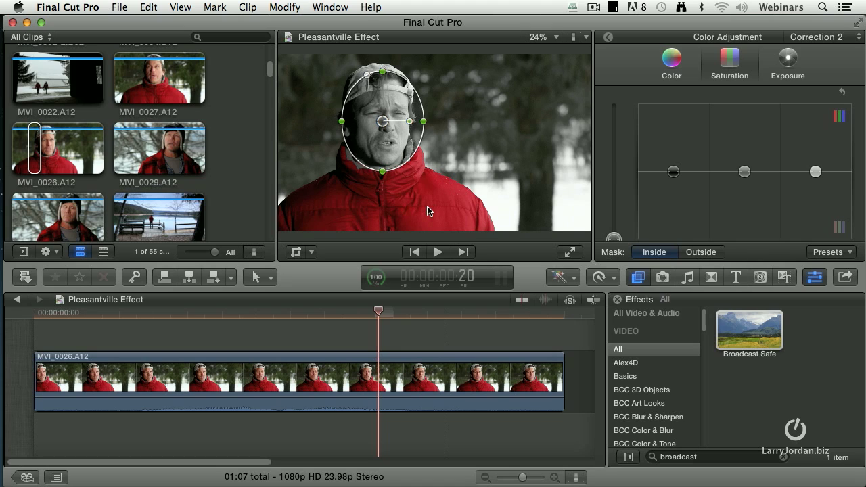
- Go back from the Color Board to the Video Inspector's effects list
{"action": "left_click", "coordinate": [608, 37]}
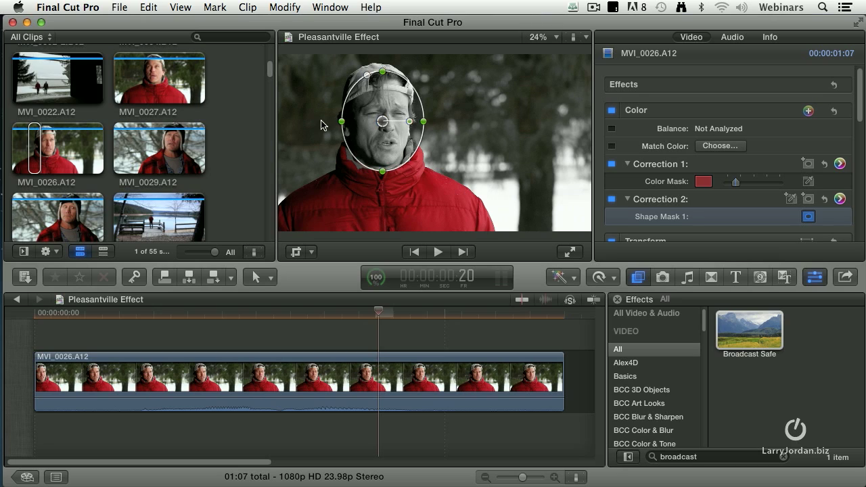
- Add a Shape Mask 1 keyframe, then reposition the oval over the face later in the clip
{"action": "left_click", "coordinate": [845, 216]}
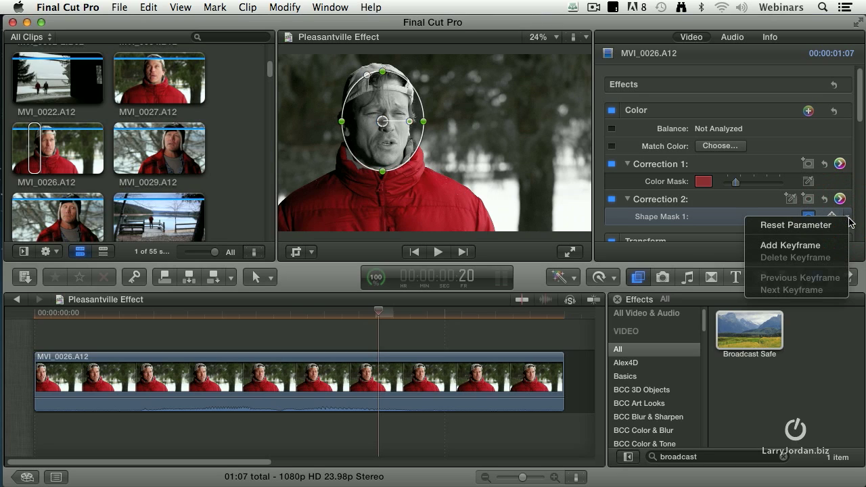
{"action": "left_click", "coordinate": [837, 244]}
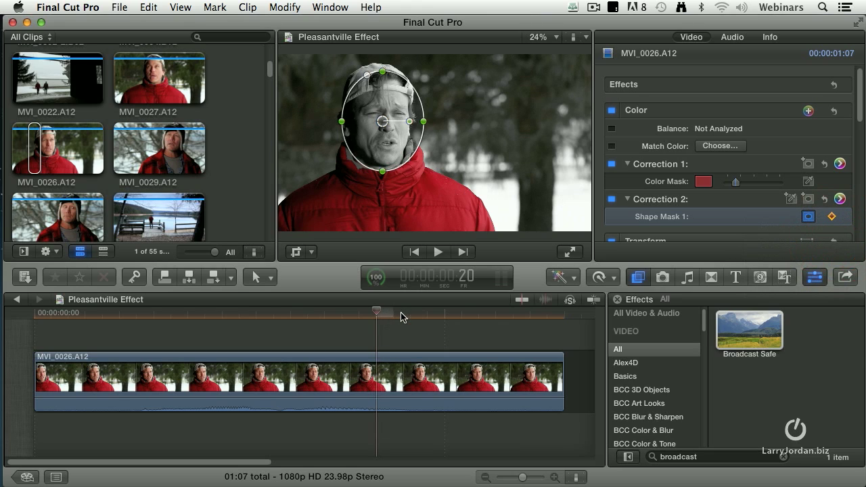
{"action": "left_click_drag", "start_coordinate": [402, 317], "coordinate": [493, 315]}
{"action": "left_click_drag", "start_coordinate": [382, 121], "coordinate": [383, 123]}
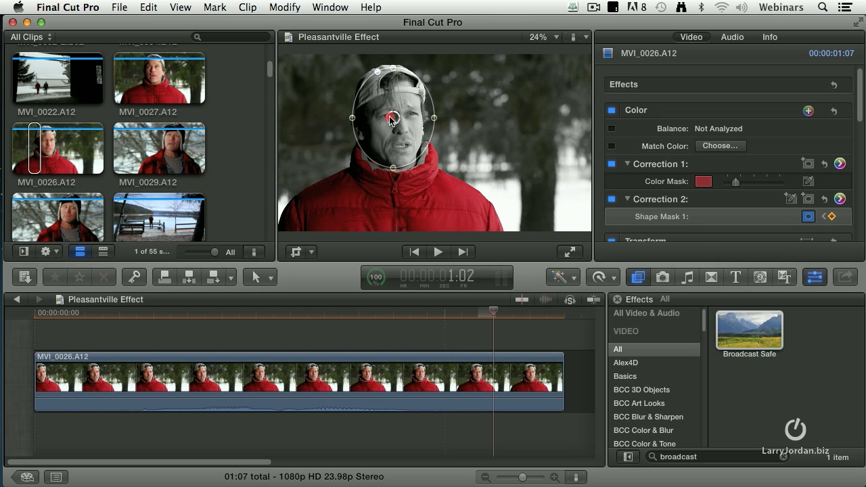
- At another frame, realign the oval to the face and keyframe the mask at 1:02
{"action": "left_click_drag", "start_coordinate": [372, 315], "coordinate": [479, 320]}
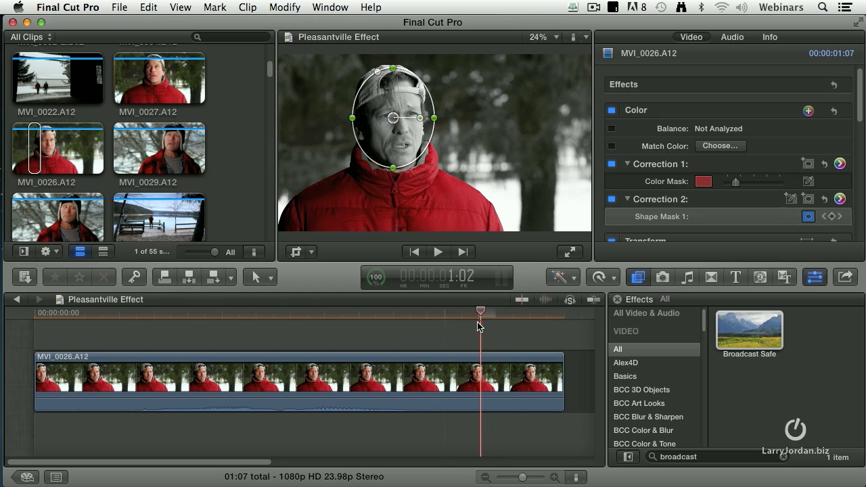
{"action": "mouse_move", "coordinate": [396, 124]}
{"action": "left_mouse_down"}
{"action": "mouse_move", "coordinate": [388, 119]}
{"action": "mouse_move", "coordinate": [388, 139]}
{"action": "mouse_move", "coordinate": [396, 120]}
{"action": "left_mouse_up"}
{"action": "left_click_drag", "start_coordinate": [416, 312], "coordinate": [395, 314]}
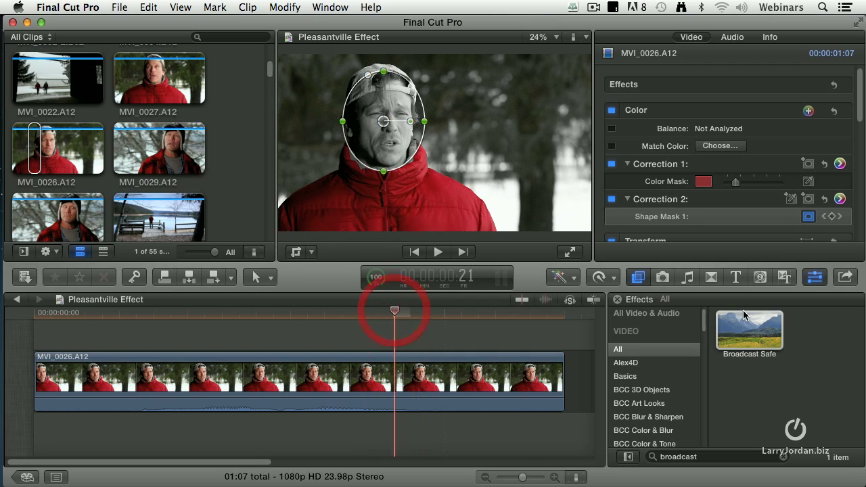
{"action": "left_click", "coordinate": [397, 312]}
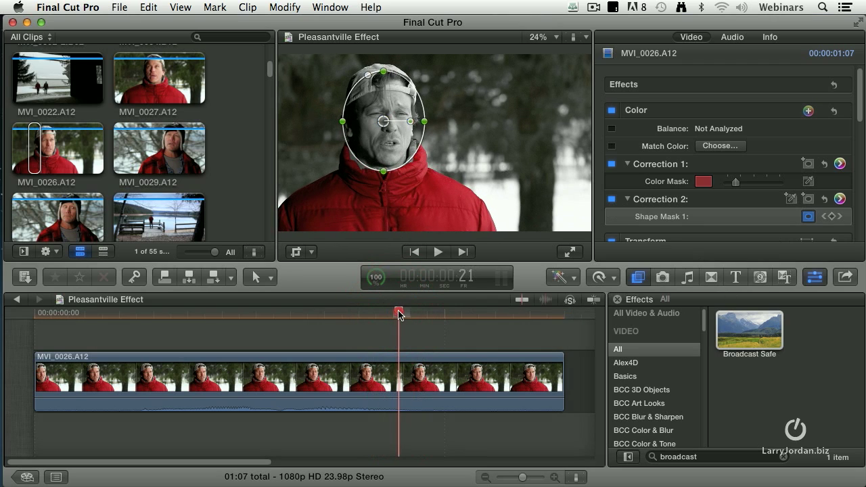
{"action": "left_click", "coordinate": [848, 216]}
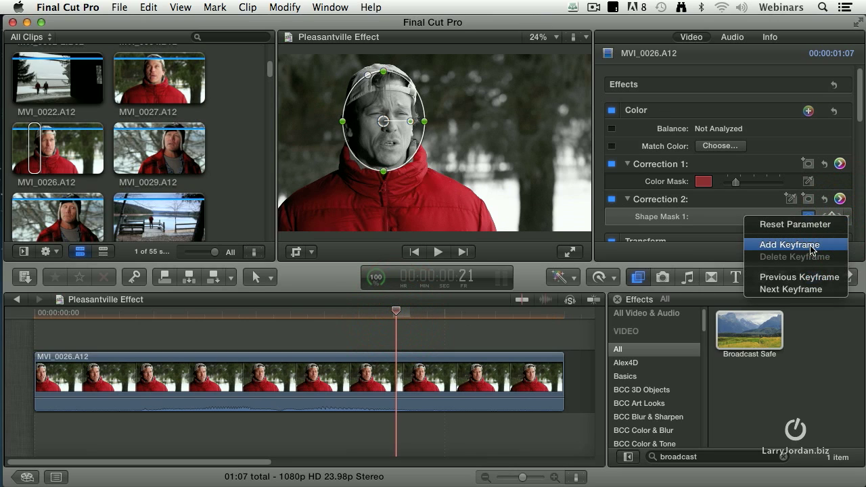